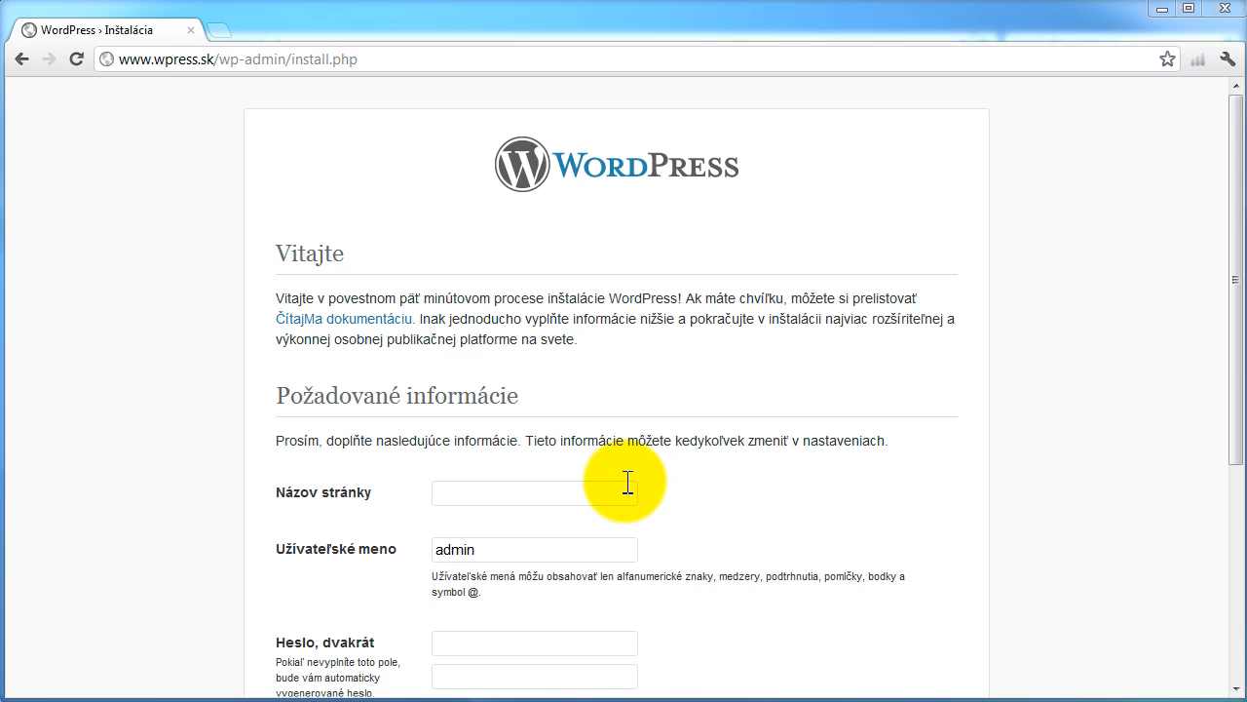
- Enter WPRESS.SK as the site title (Názov stránky) and keep admin as the username
{"action": "left_click", "coordinate": [527, 497]}
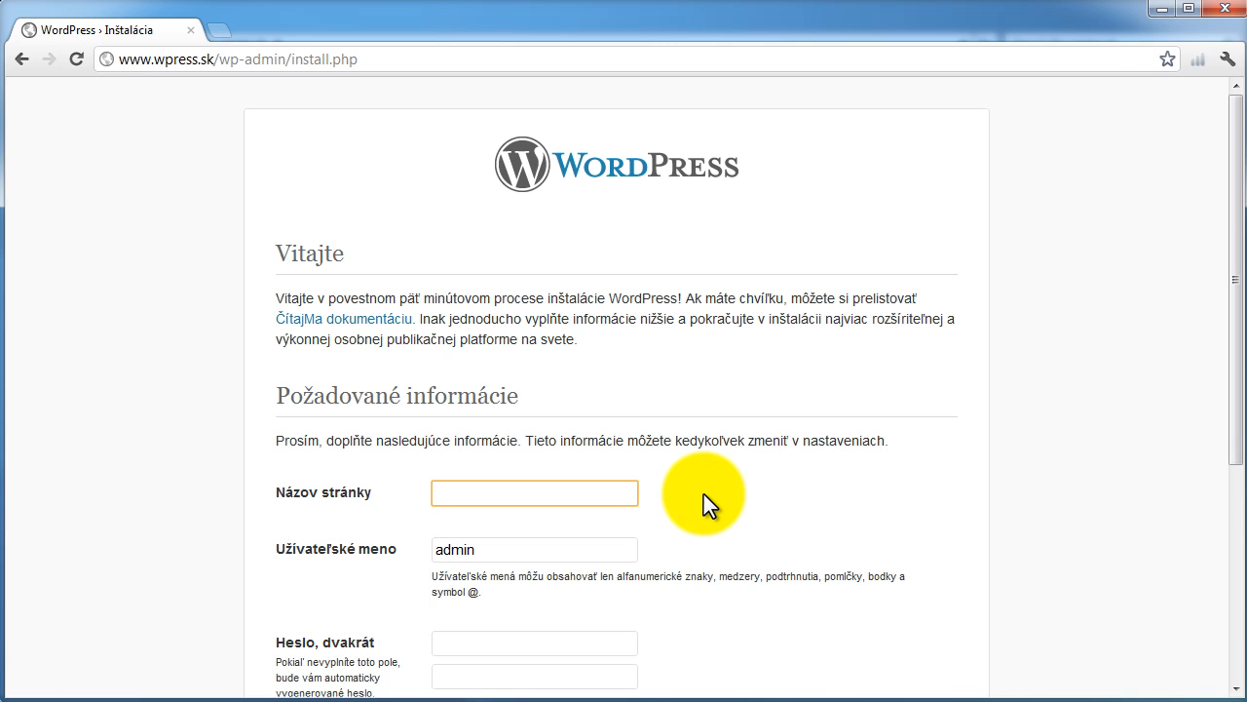
{"action": "type", "text": "WPRESS.SK"}
{"action": "scroll", "coordinate": [707, 495], "scroll_direction": "down", "scroll_amount": 1}
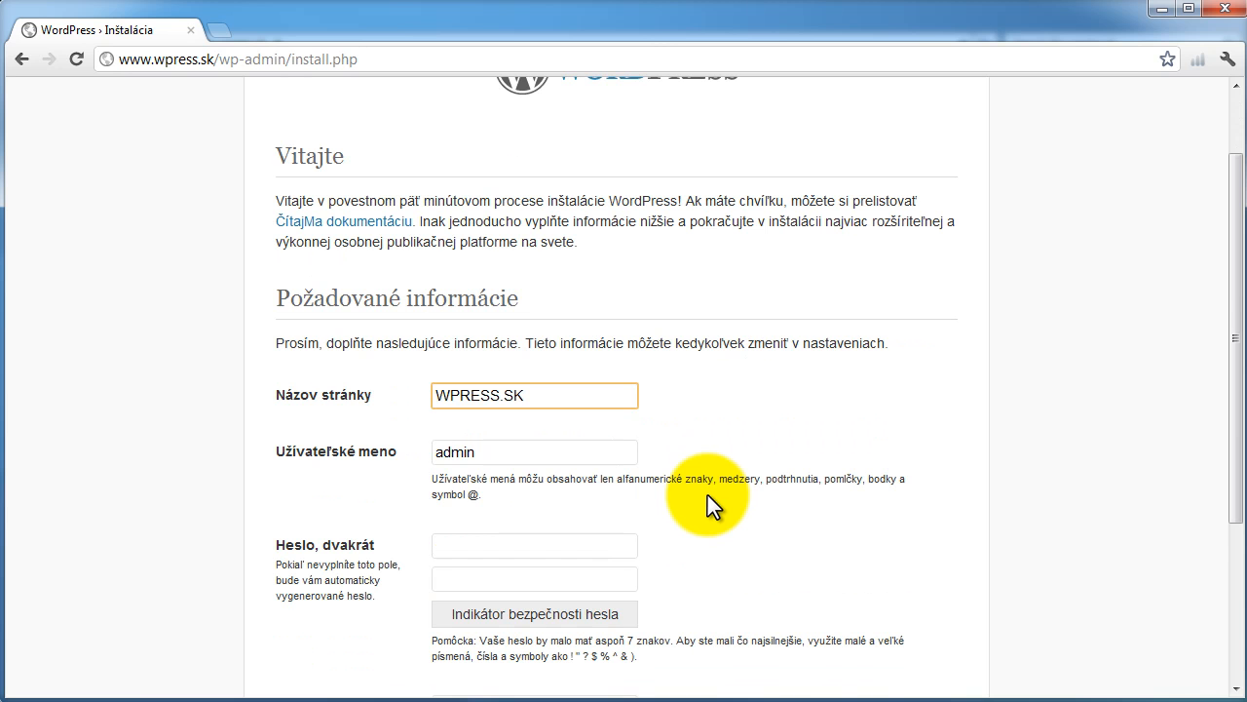
{"action": "scroll", "coordinate": [708, 495], "scroll_direction": "down", "scroll_amount": 1}
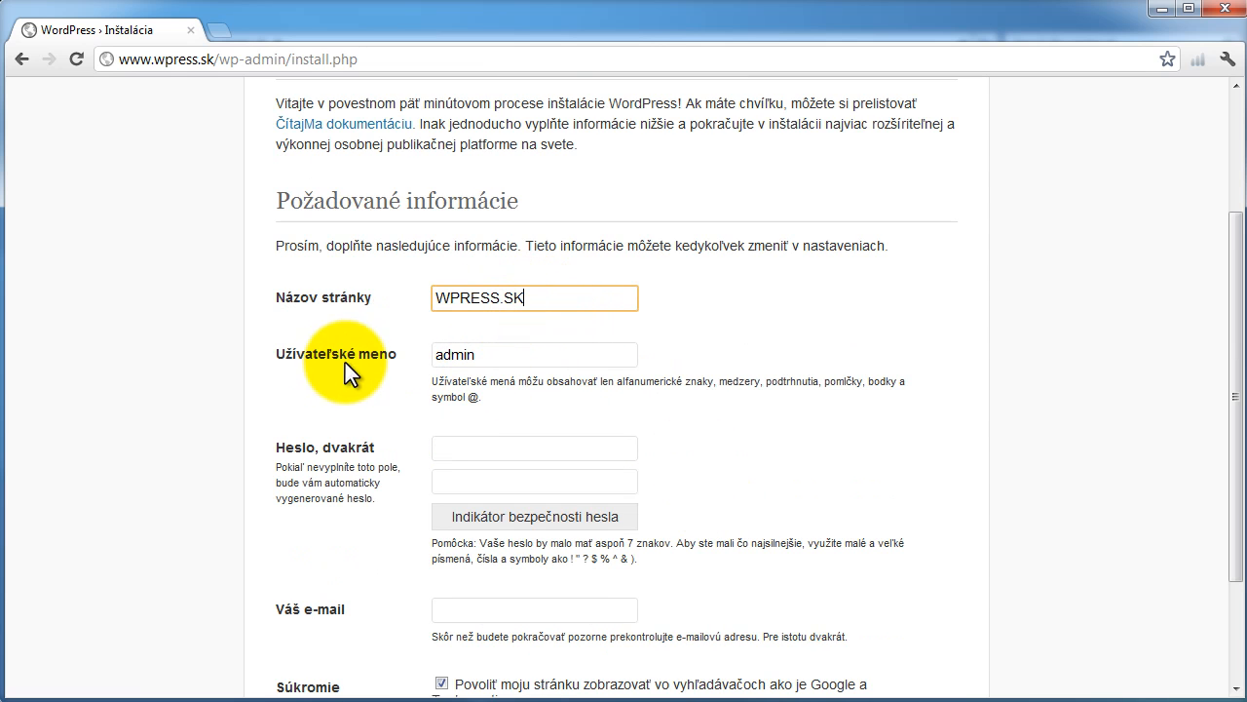
{"action": "left_click_drag", "start_coordinate": [438, 356], "coordinate": [490, 355]}
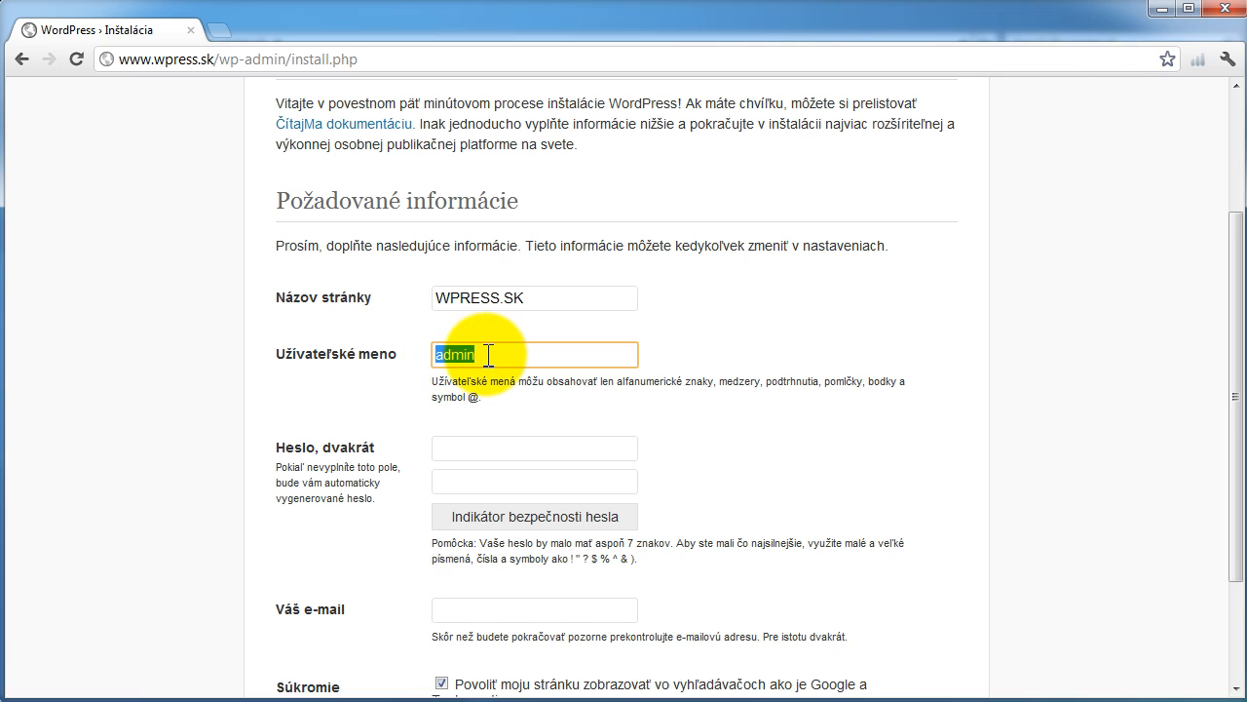
{"action": "left_click", "coordinate": [489, 356]}
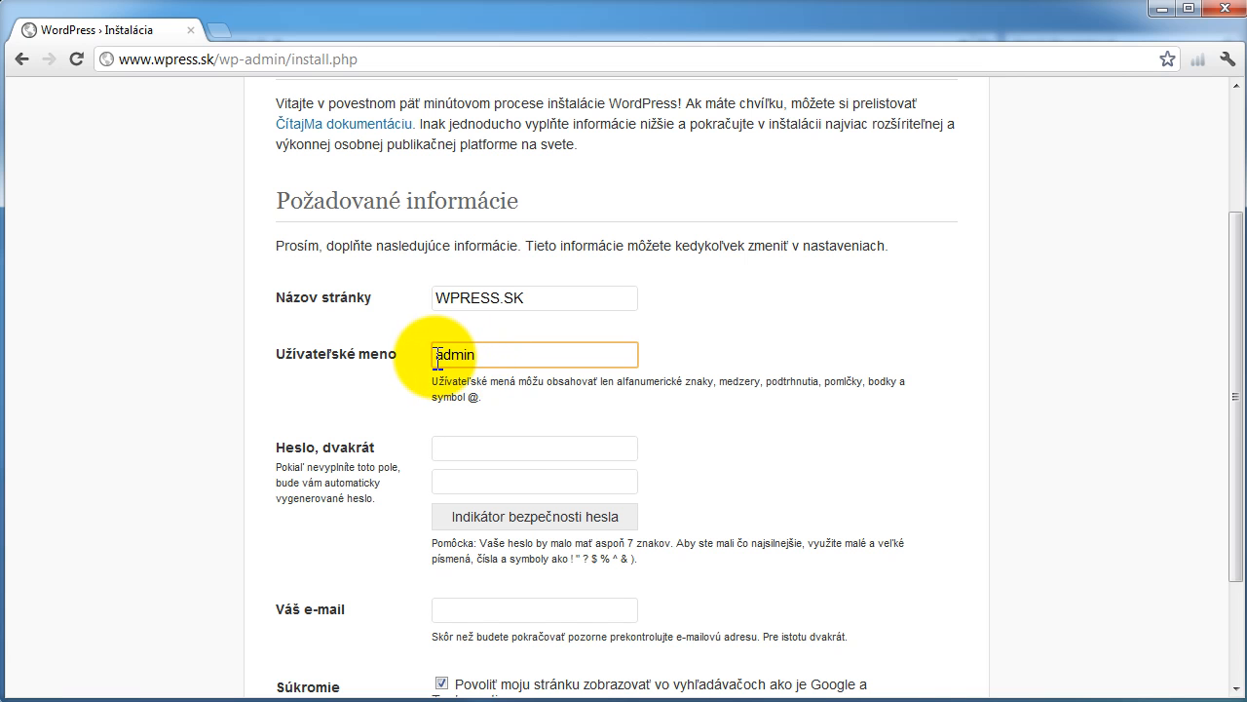
{"action": "left_click", "coordinate": [493, 449]}
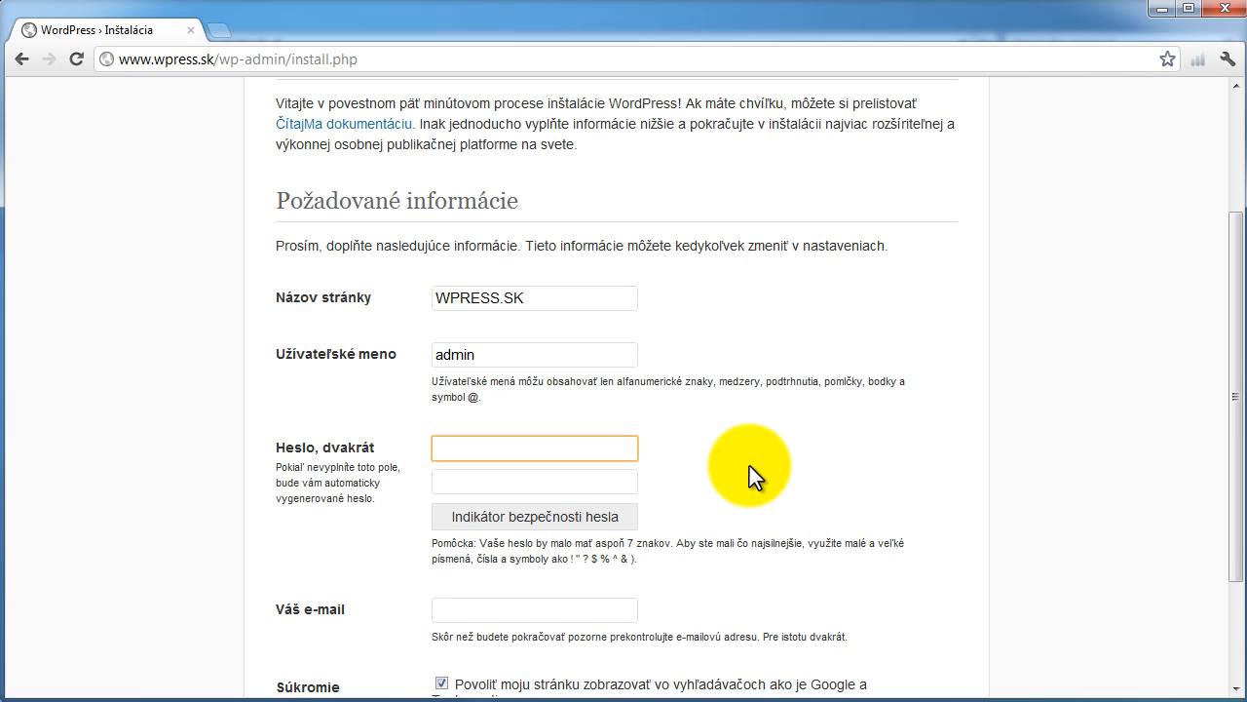
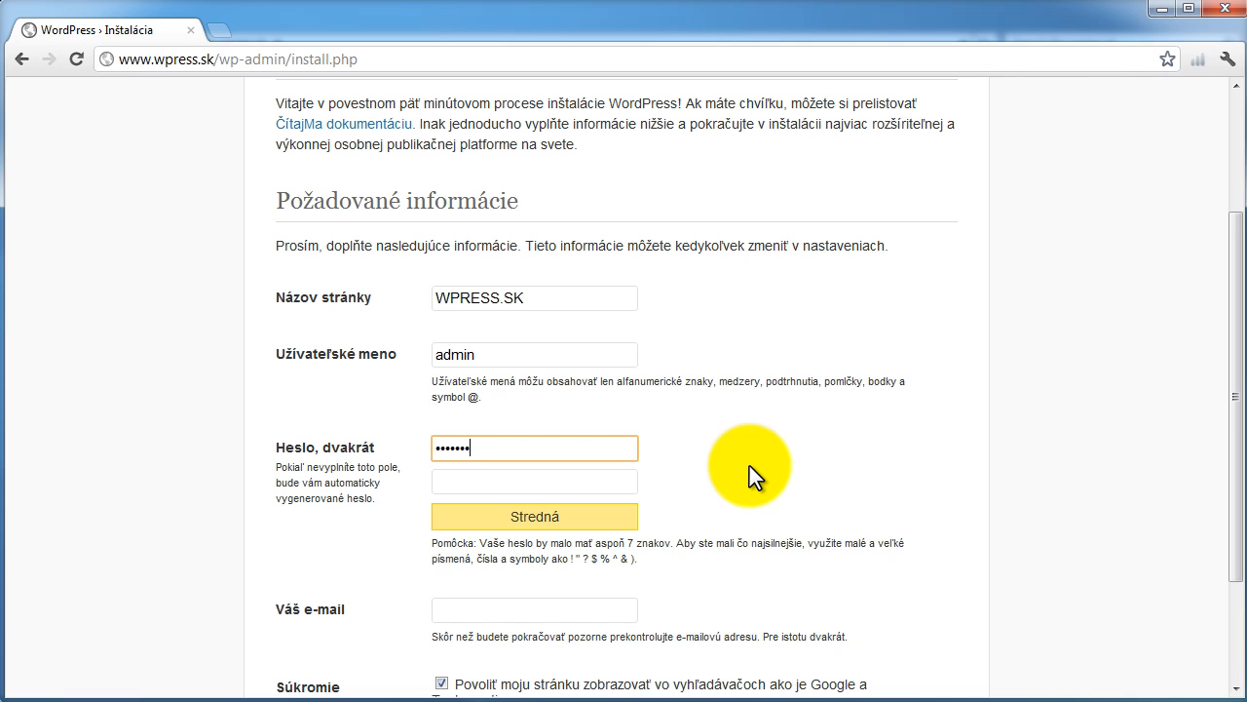
- Enter the administrator password in both Heslo fields so the strength indicator reads Silné
{"action": "key", "text": "Tab"}
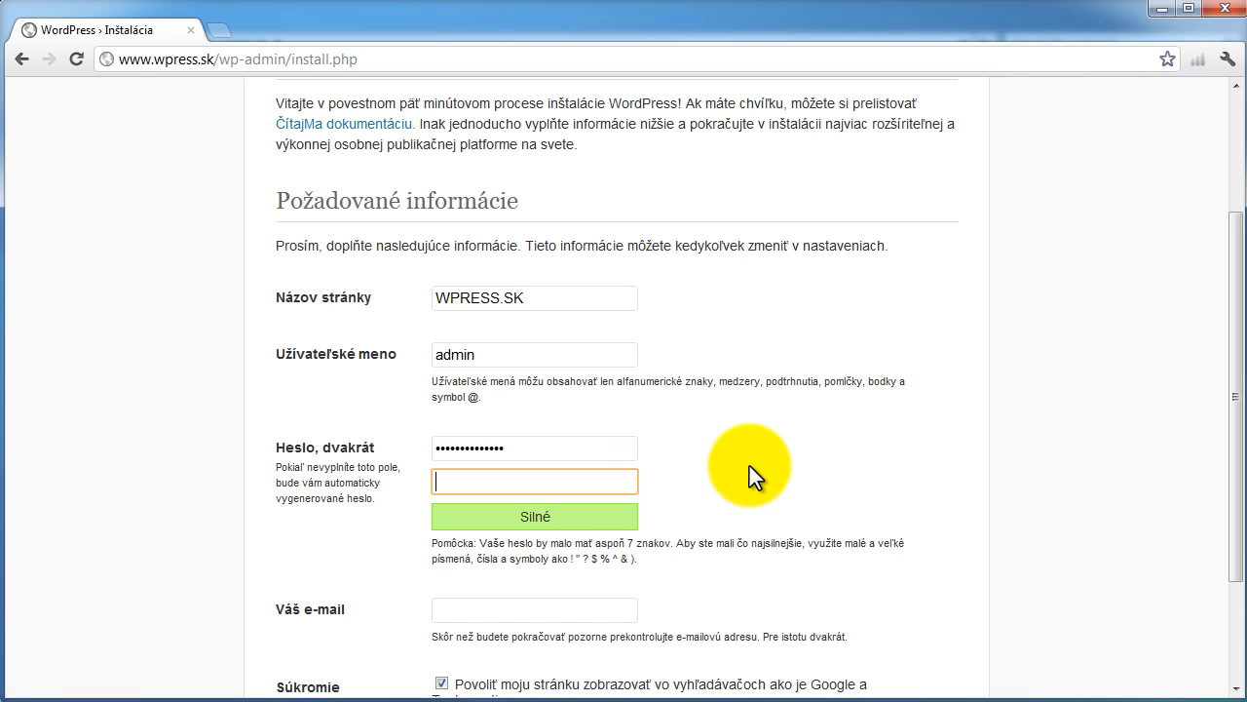
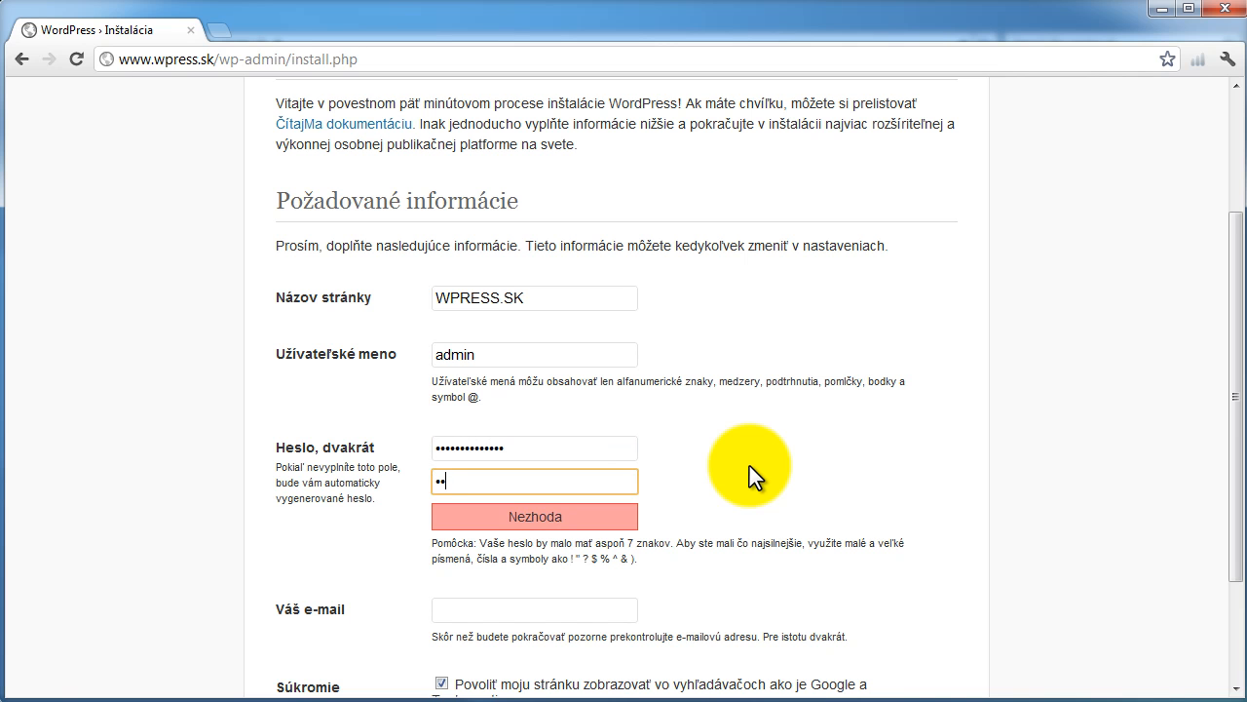
{"action": "scroll", "coordinate": [802, 440], "scroll_direction": "down", "scroll_amount": 3}
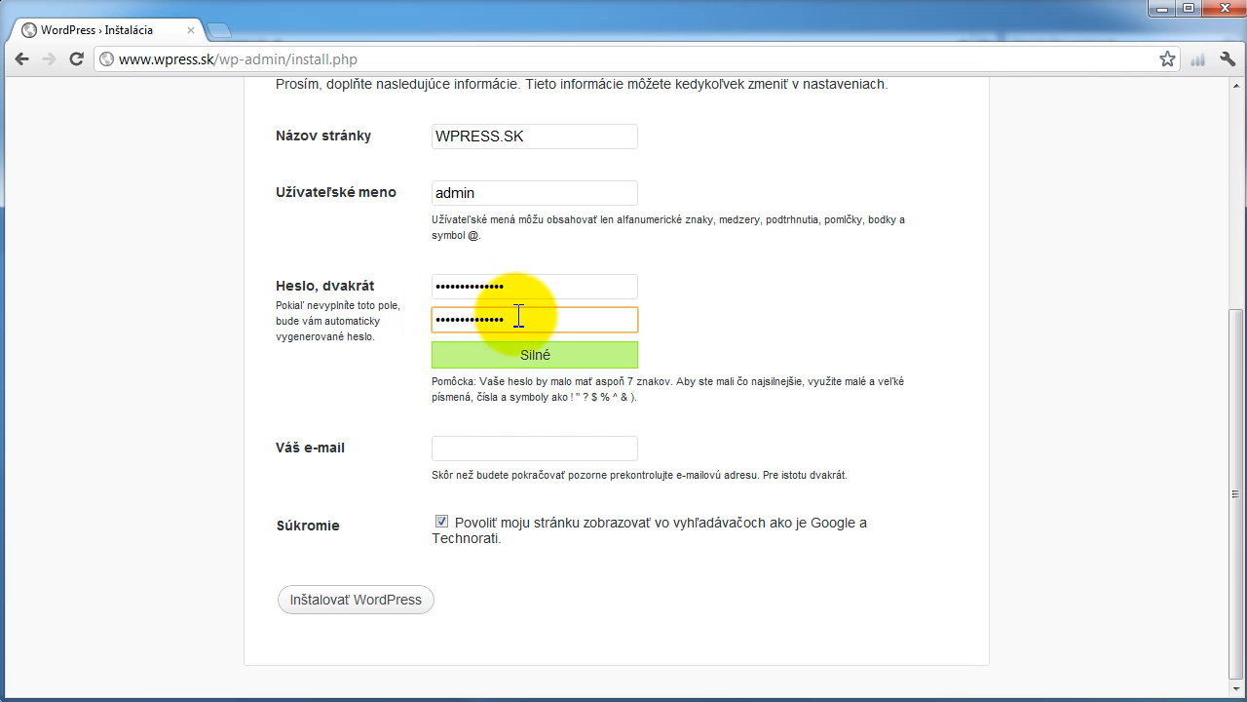
{"action": "left_click_drag", "start_coordinate": [517, 319], "coordinate": [407, 315]}
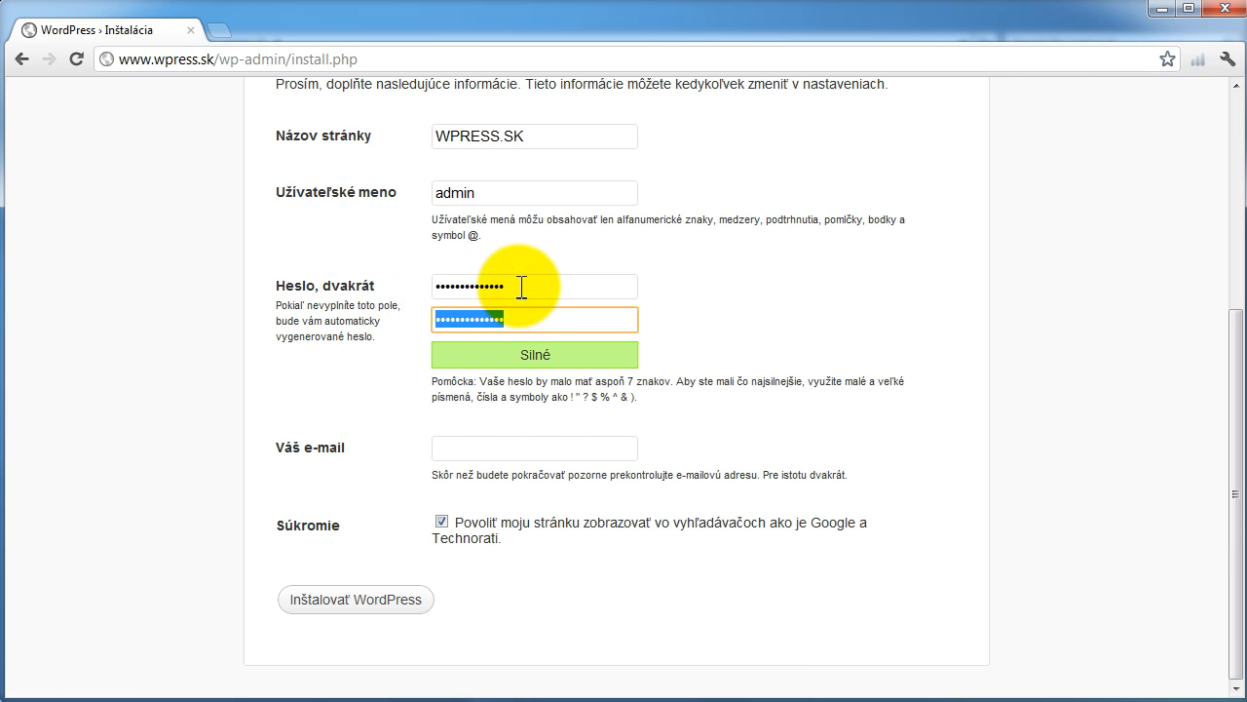
{"action": "left_click_drag", "start_coordinate": [523, 287], "coordinate": [399, 286]}
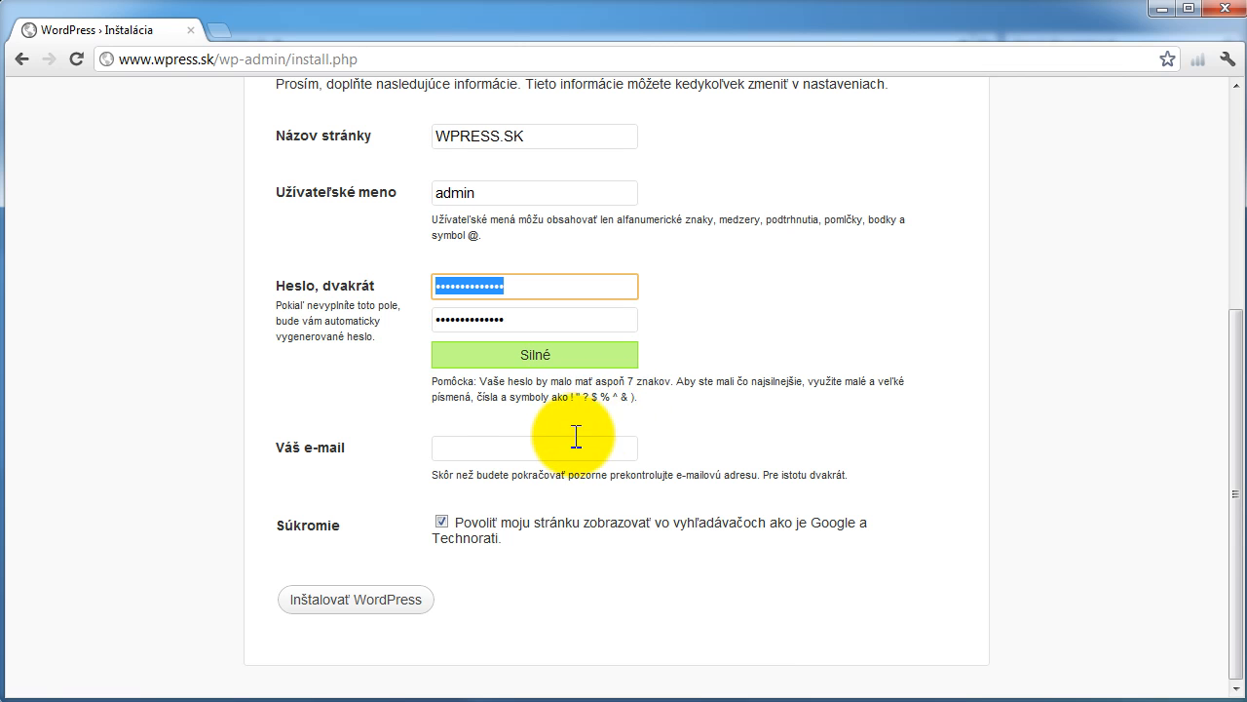
- Fill the Váš e-mail field with the administrator's e-mail address
{"action": "left_click", "coordinate": [517, 444]}
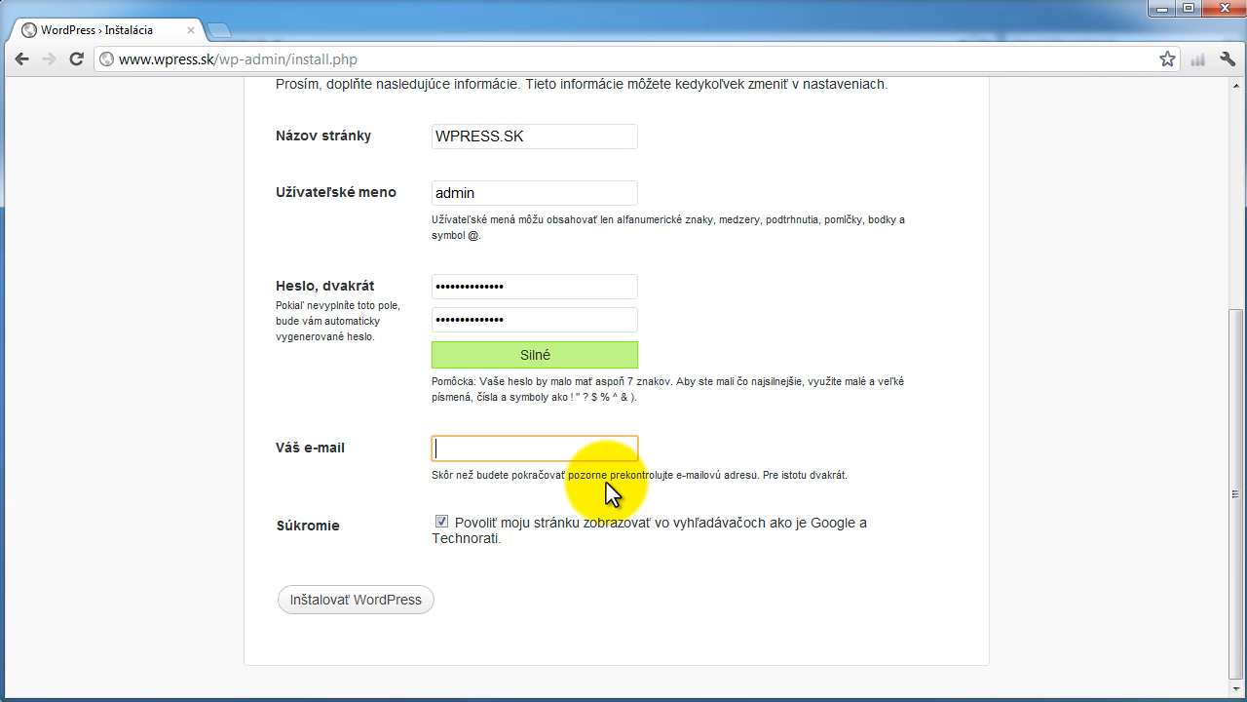
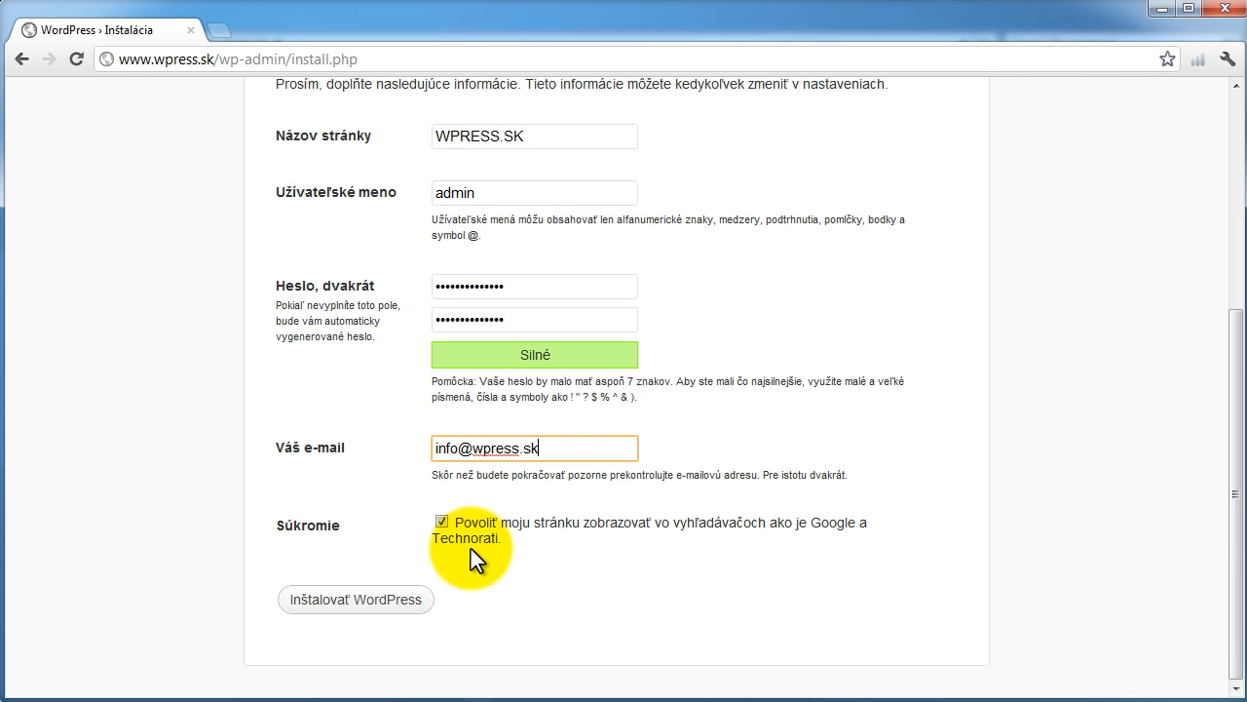
- Leave the Súkromie search-engine visibility option checked and run Inštalovať WordPress
{"action": "left_click", "coordinate": [444, 522]}
{"action": "left_click", "coordinate": [443, 522]}
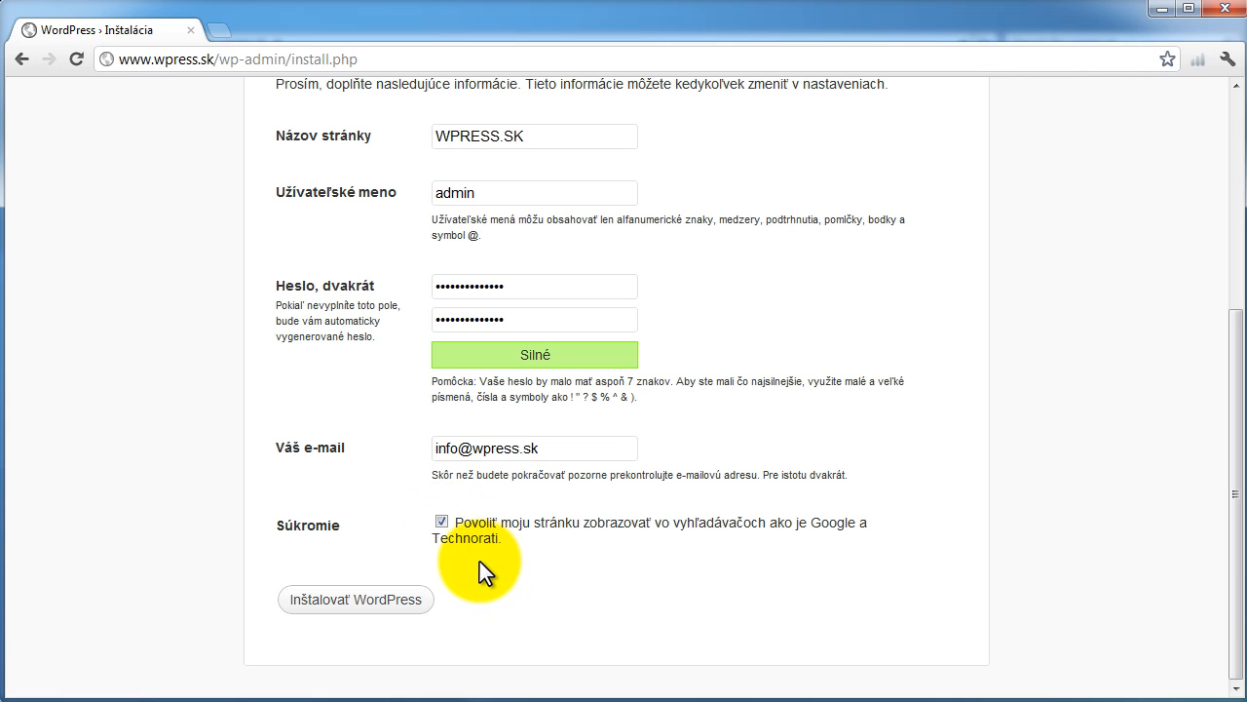
{"action": "left_click", "coordinate": [442, 525]}
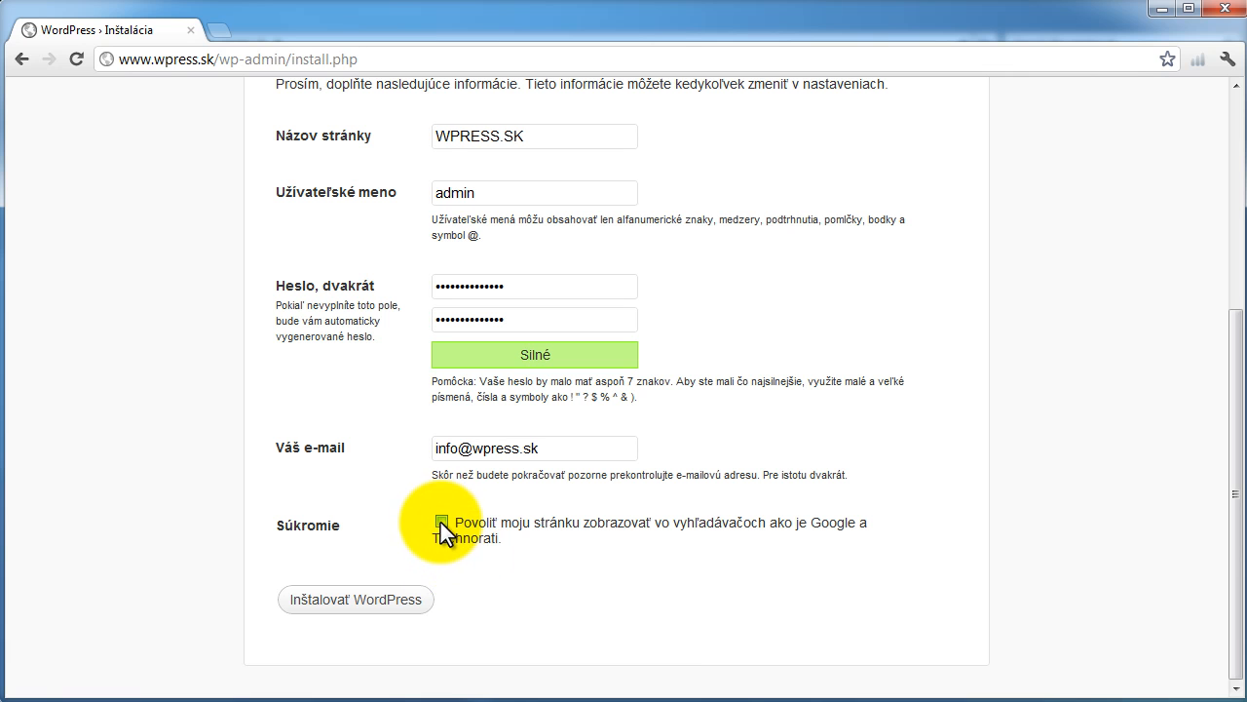
{"action": "left_click", "coordinate": [441, 524]}
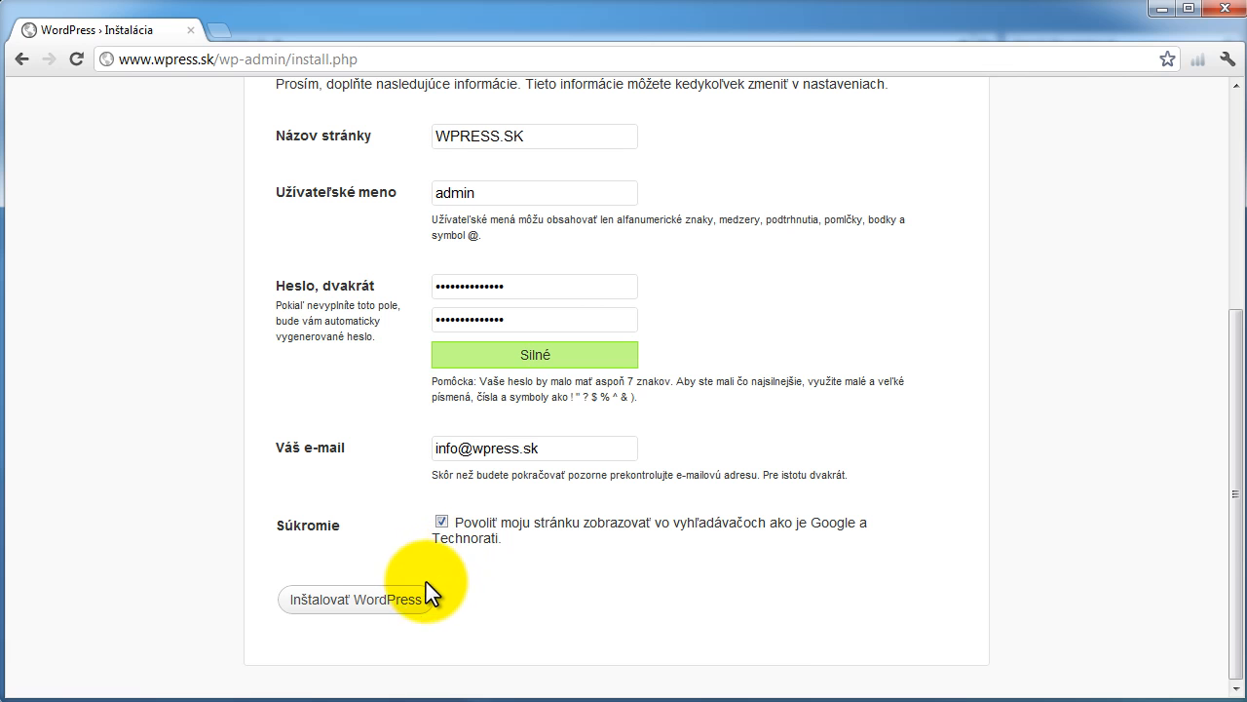
{"action": "left_click", "coordinate": [364, 603]}
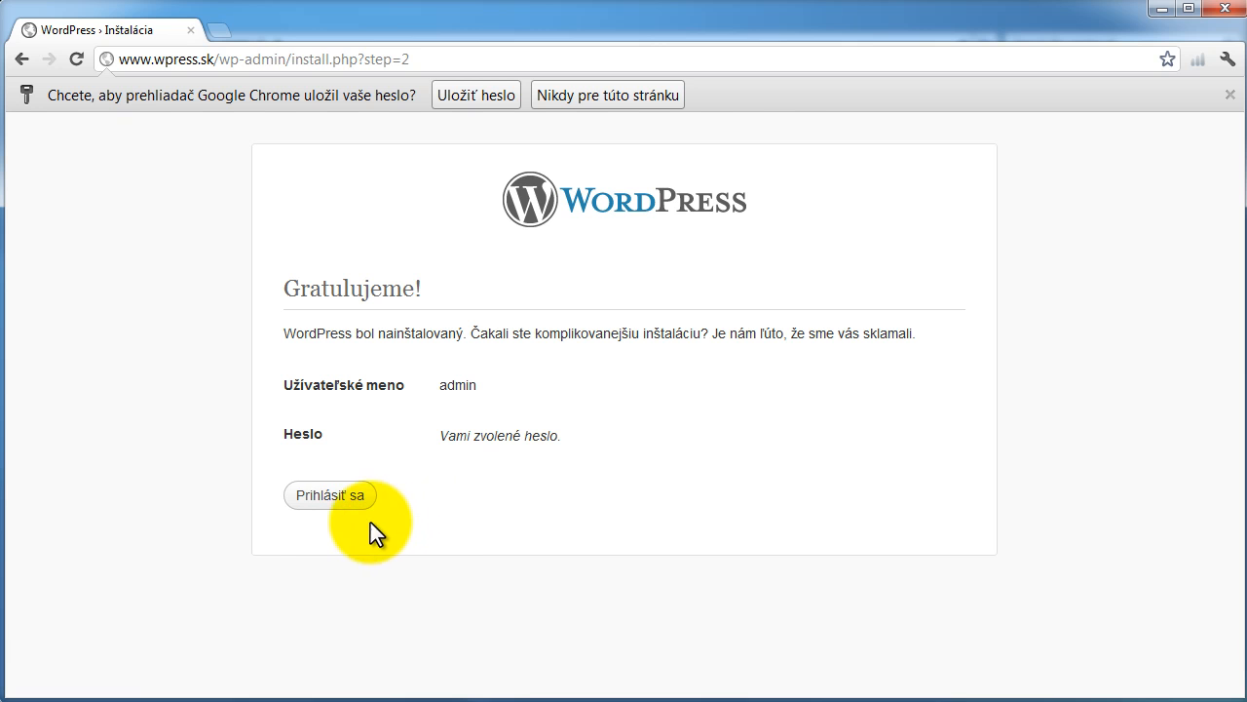
- Log in as admin with the account password and Zapamätať (remember me) ticked
{"action": "left_click", "coordinate": [331, 496]}
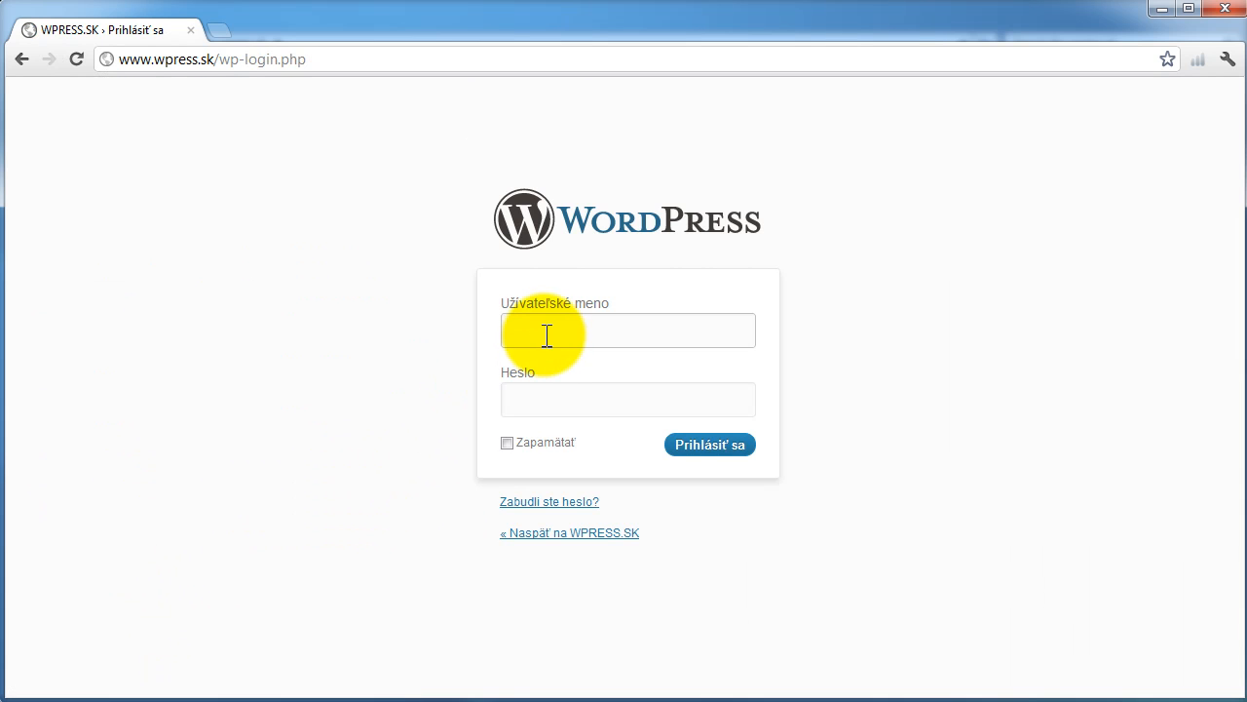
{"action": "type", "text": "admin"}
{"action": "key", "text": "Tab"}
{"action": "type", "text": "••••••••••••••"}
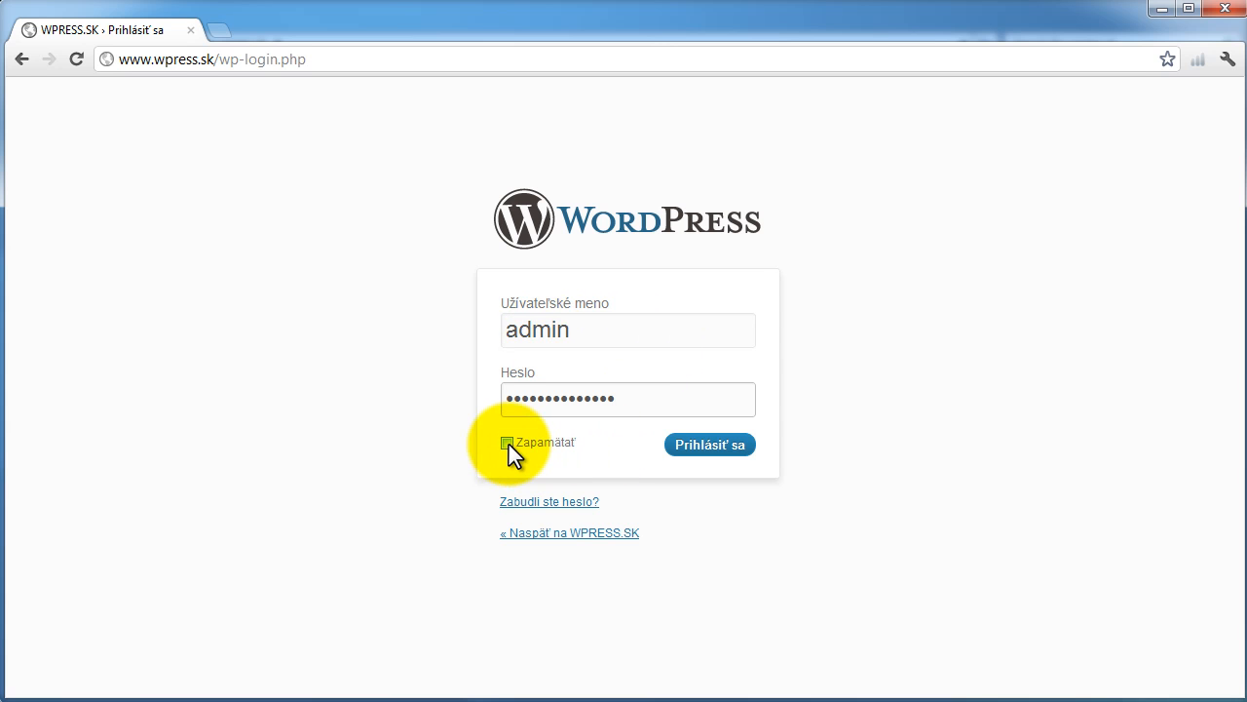
{"action": "left_click", "coordinate": [533, 446]}
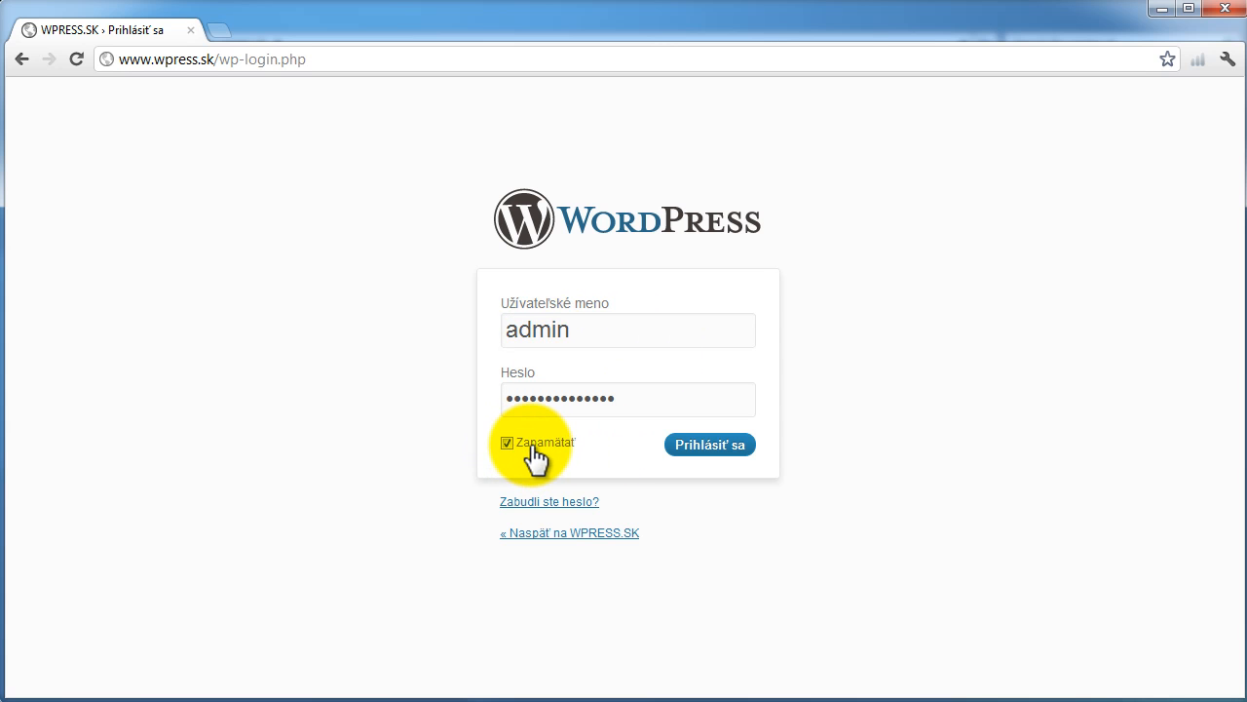
{"action": "left_click", "coordinate": [716, 440]}
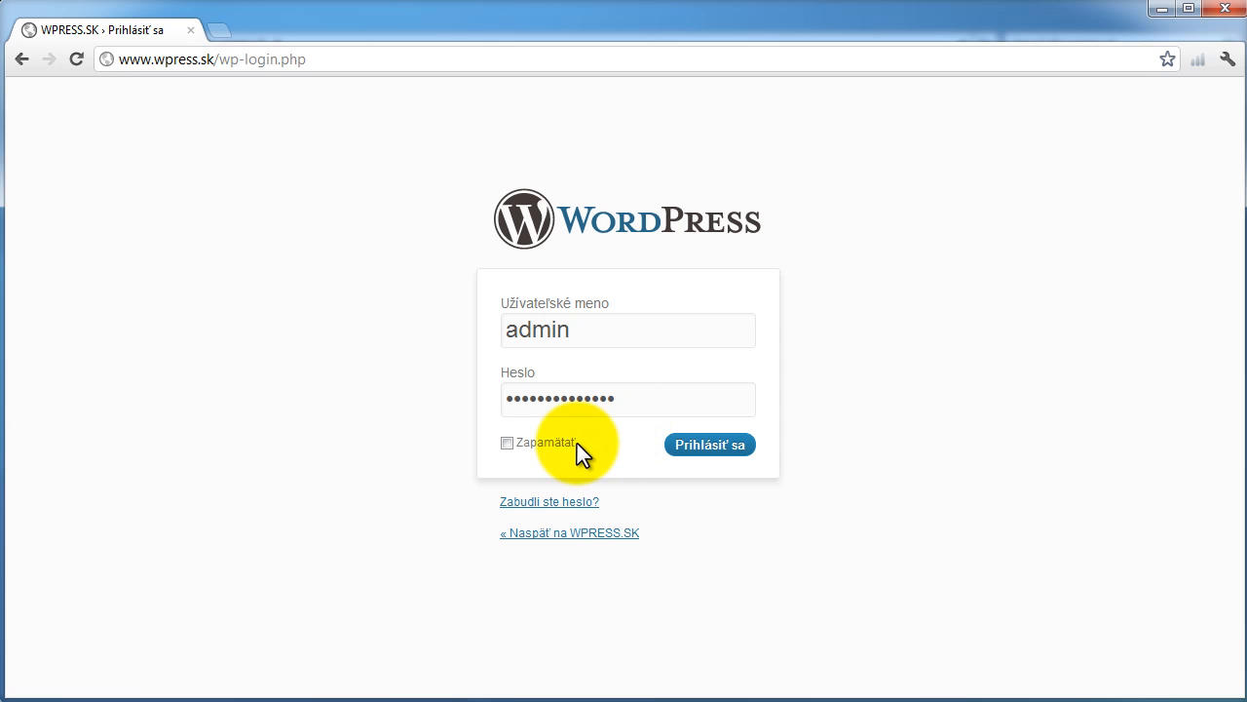
{"action": "left_click", "coordinate": [506, 443]}
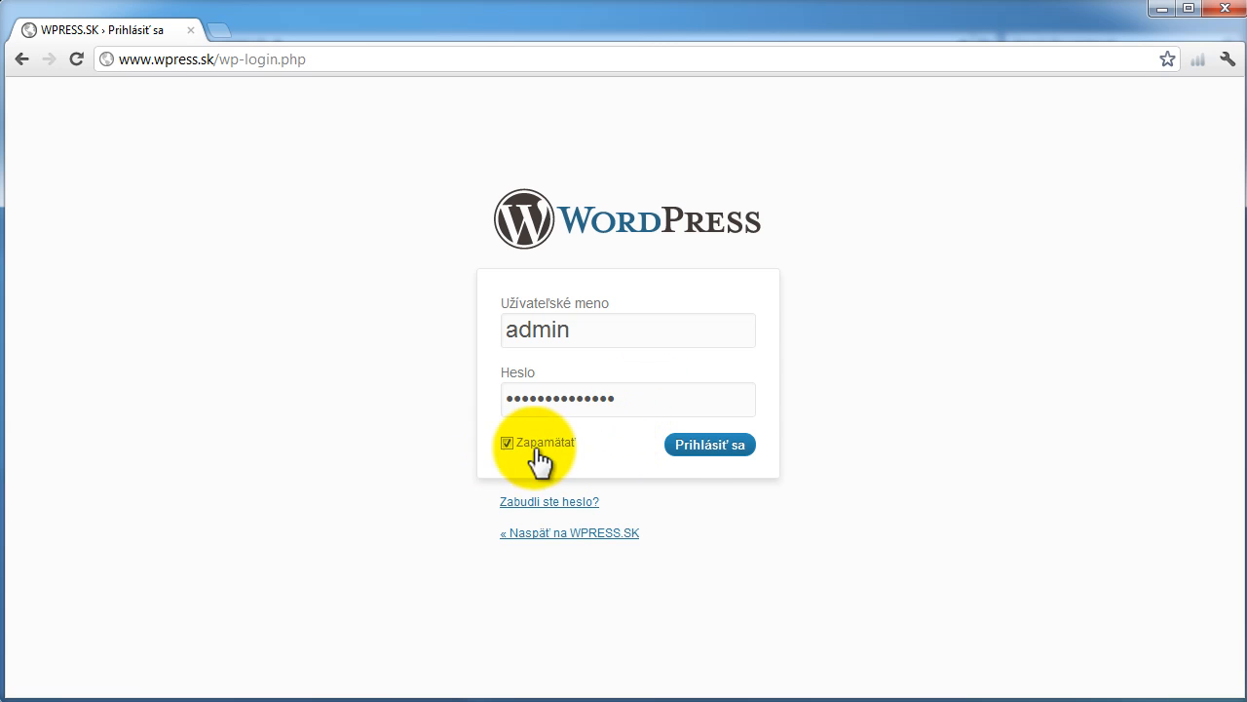
{"action": "left_click", "coordinate": [689, 448]}
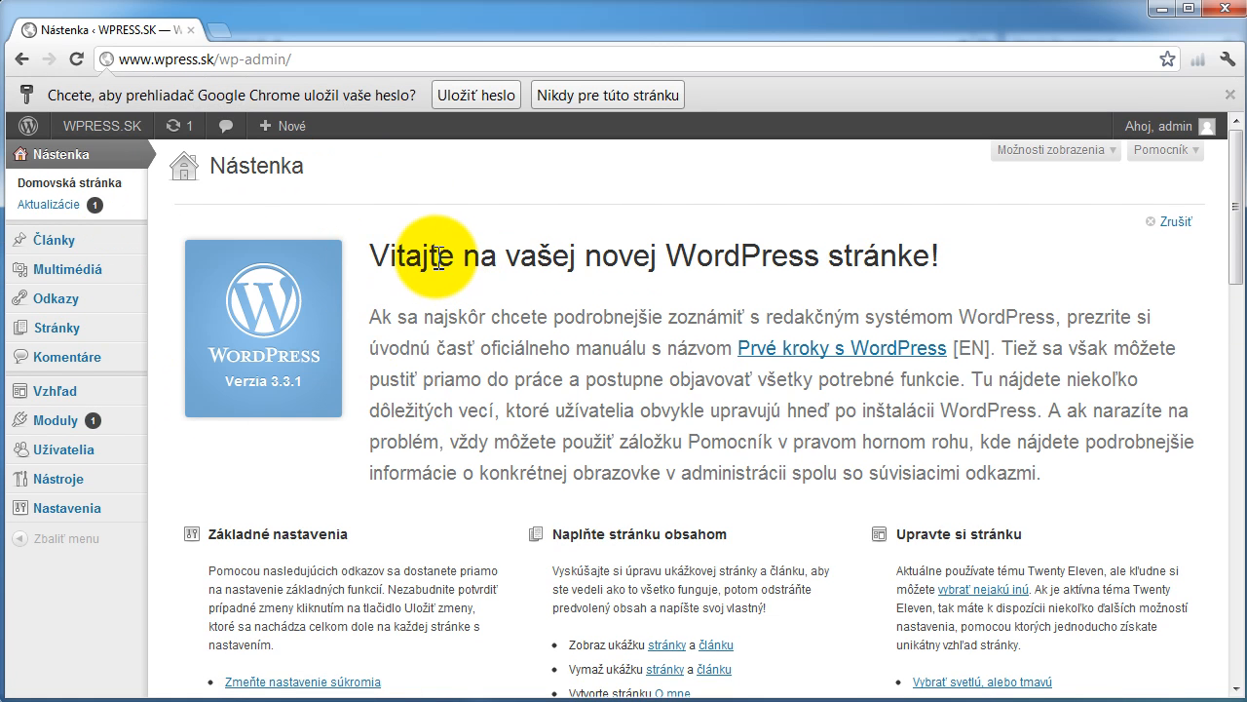
- Open the public WPRESS.SK front page via Navštíviť stránku in the admin bar
{"action": "mouse_move", "coordinate": [130, 141]}
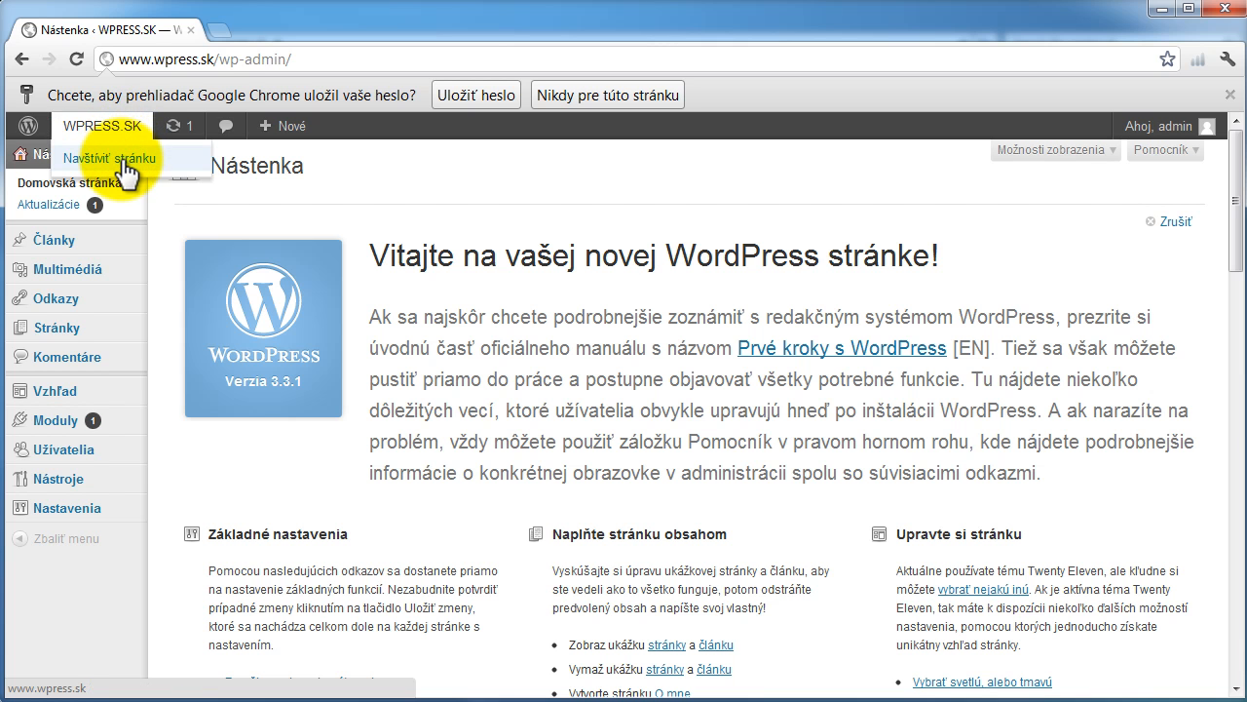
{"action": "left_click", "coordinate": [123, 164]}
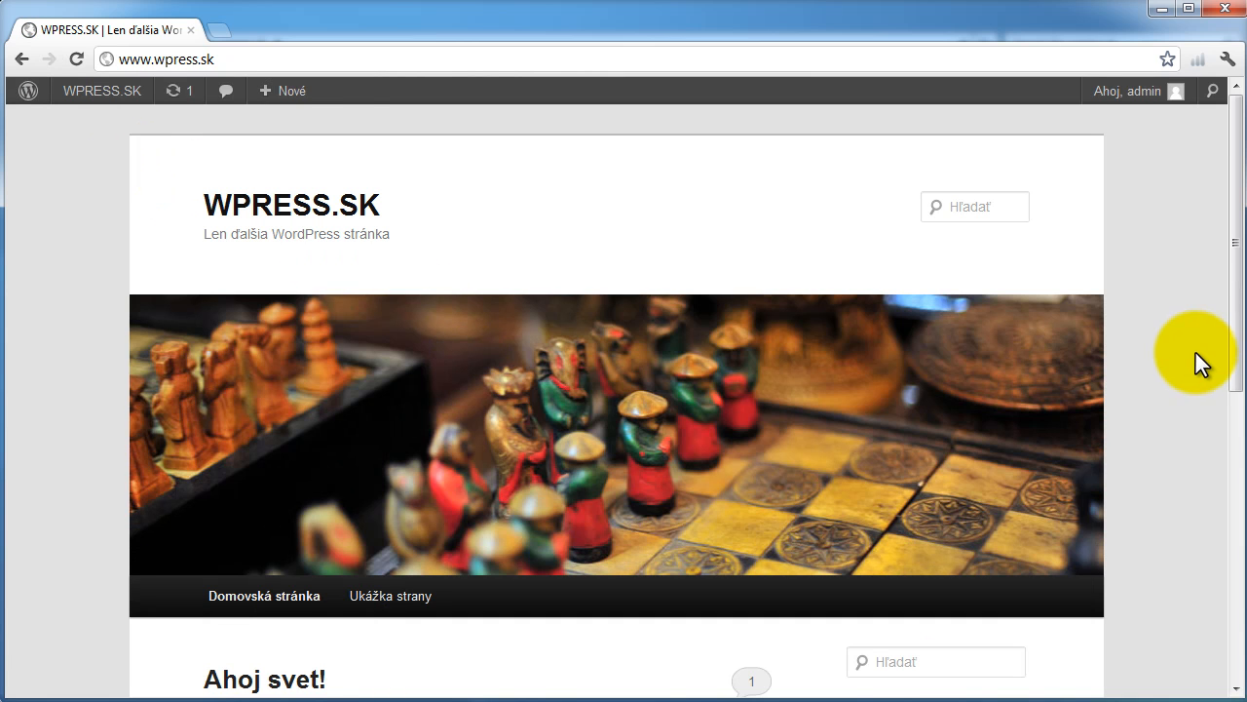
- Scroll the front page down to the Ahoj svet! post and sidebar, then back to the header
{"action": "scroll", "coordinate": [1186, 349], "scroll_direction": "down", "scroll_amount": 3}
{"action": "scroll", "coordinate": [1186, 349], "scroll_direction": "down", "scroll_amount": 4}
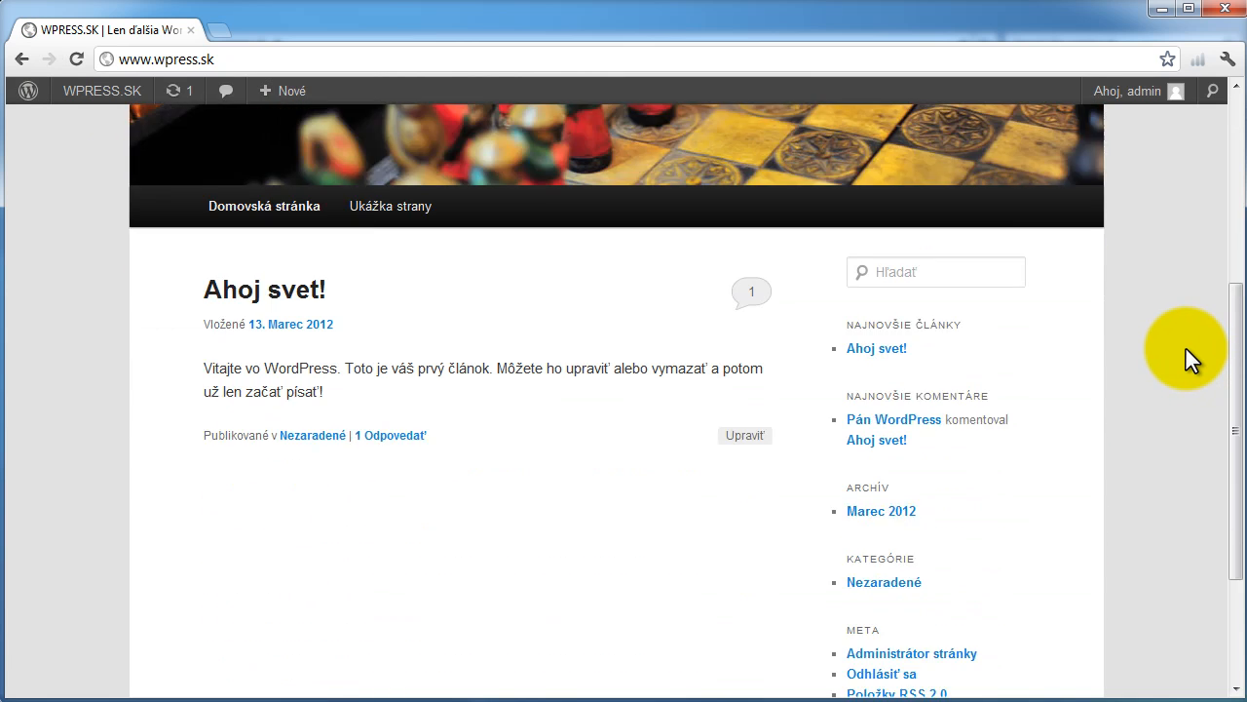
{"action": "scroll", "coordinate": [1186, 349], "scroll_direction": "up", "scroll_amount": 7}
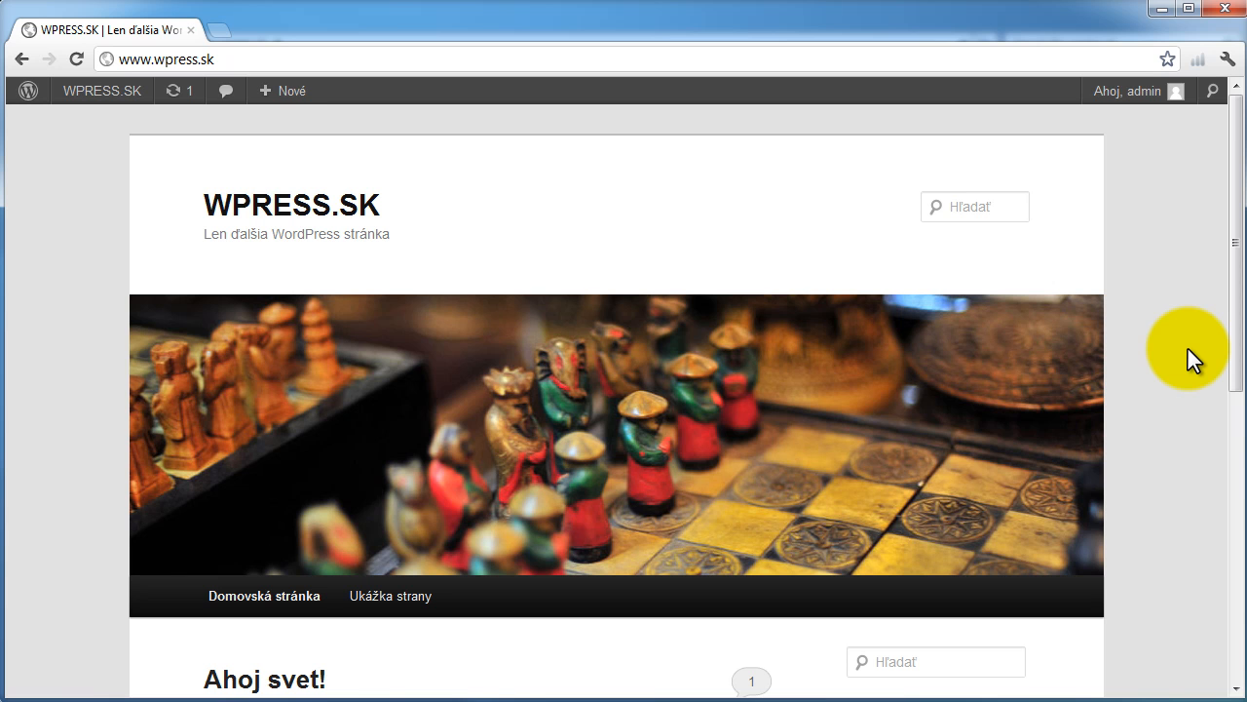
{"action": "scroll", "coordinate": [1188, 349], "scroll_direction": "down", "scroll_amount": 6}
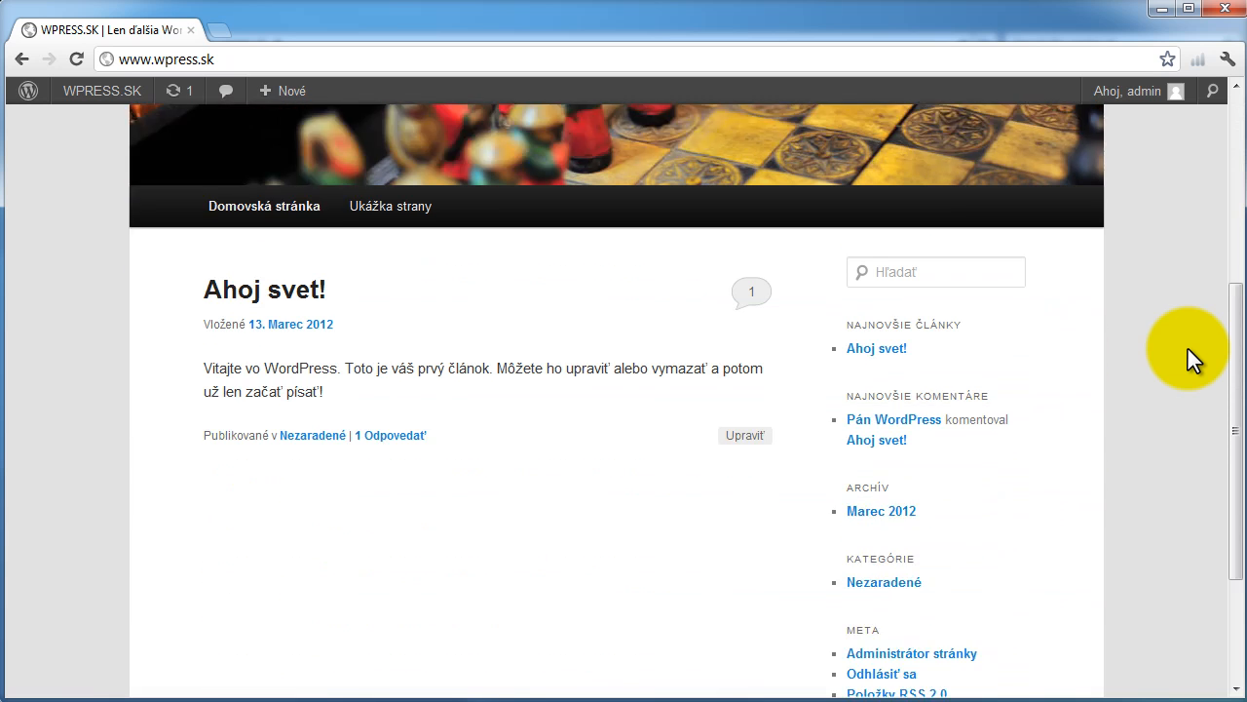
{"action": "scroll", "coordinate": [1188, 348], "scroll_direction": "up", "scroll_amount": 6}
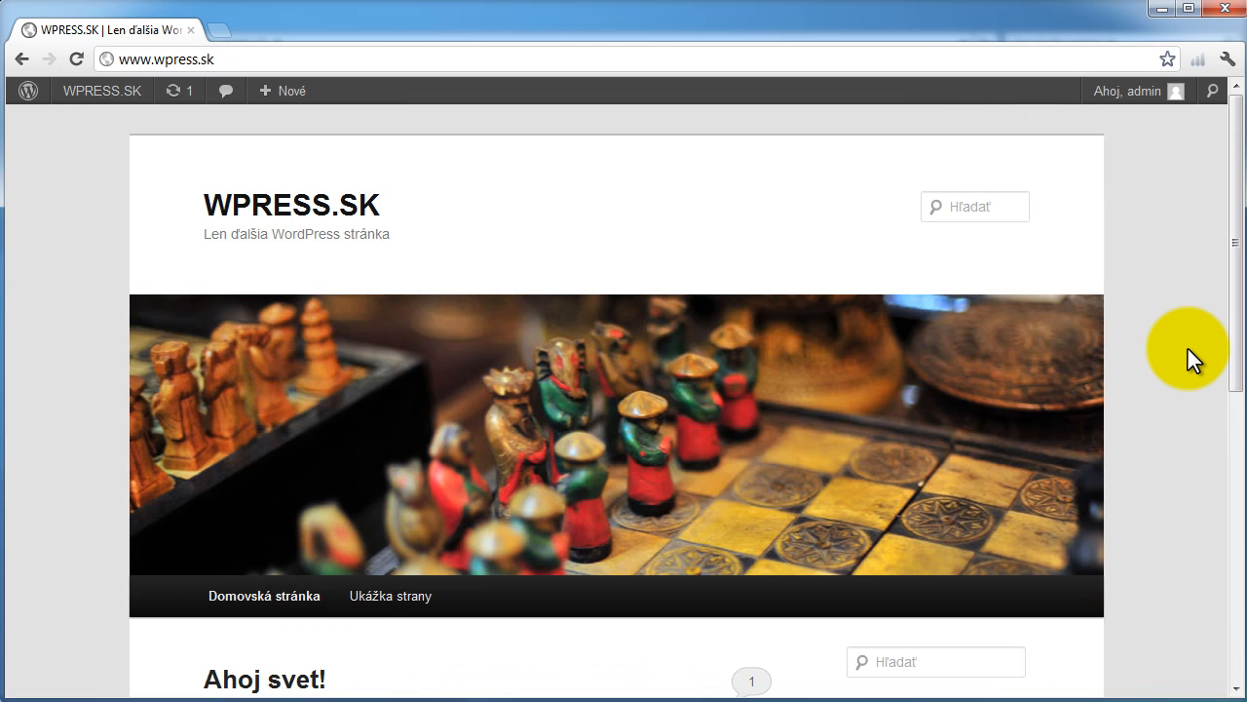